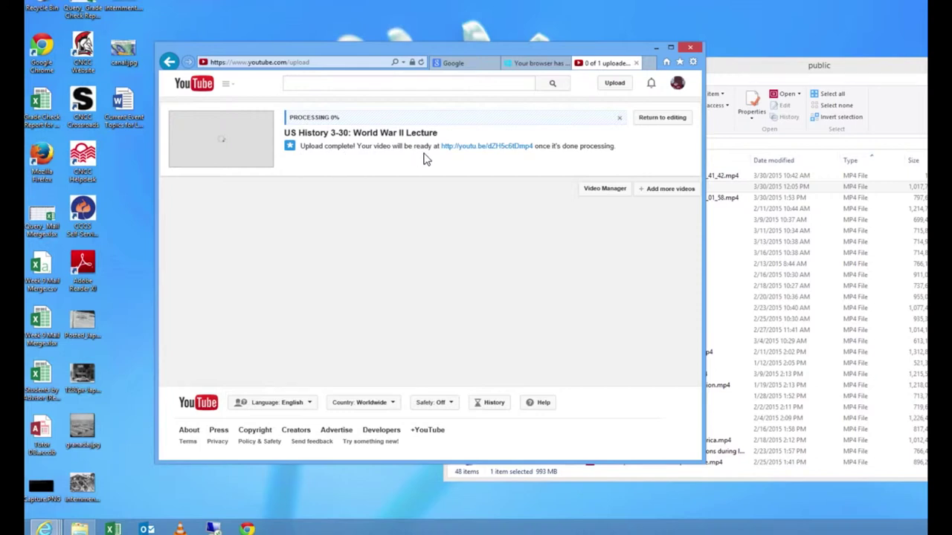
# Step: Open the uploaded 'US History 3-30: World War II Lecture' video on its own watch page
pyautogui.click(478, 149)
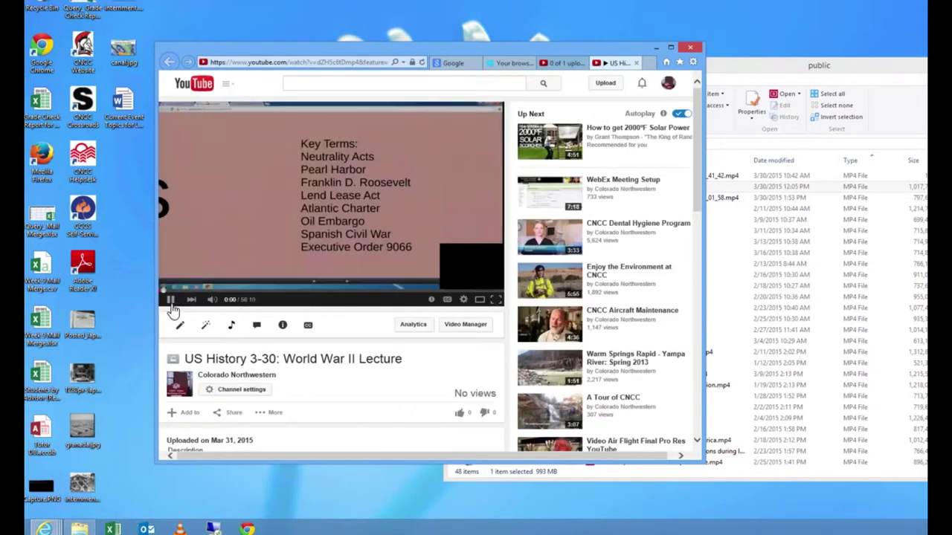
# Step: Pause the 56:10 lecture video at 0:00 on its watch page
pyautogui.click(171, 299)
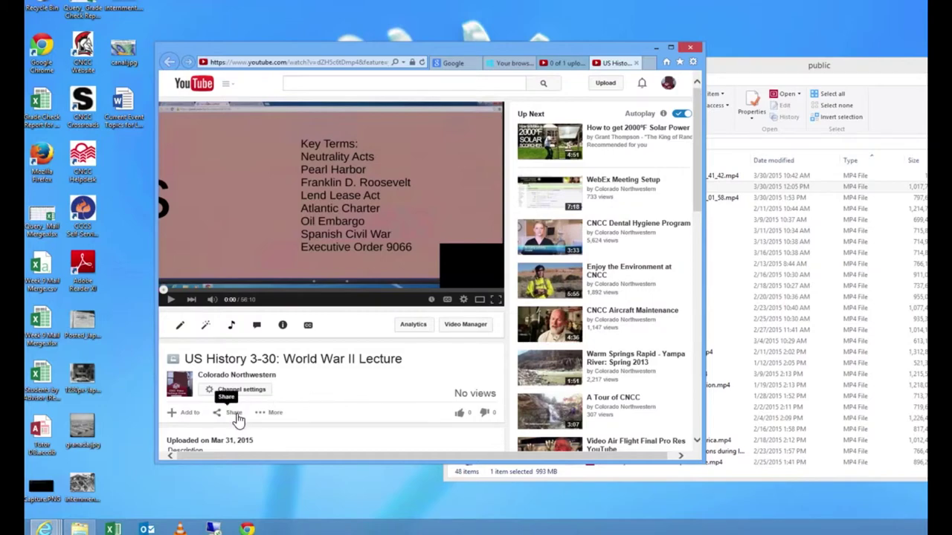
# Step: Copy the video's 560 by 315 iframe embed code from its Share > Embed panel
pyautogui.click(235, 414)
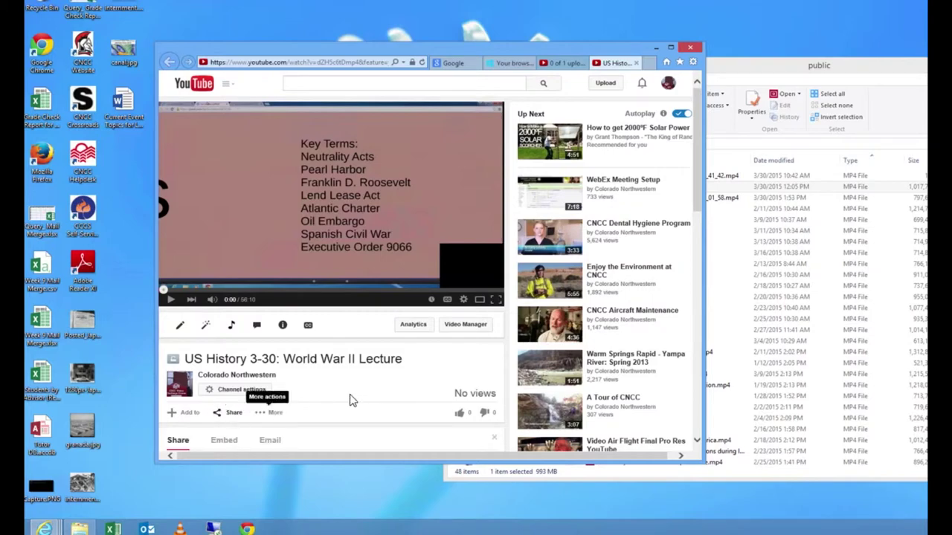
pyautogui.scroll(-1, 353, 400)
pyautogui.scroll(-3, 352, 399)
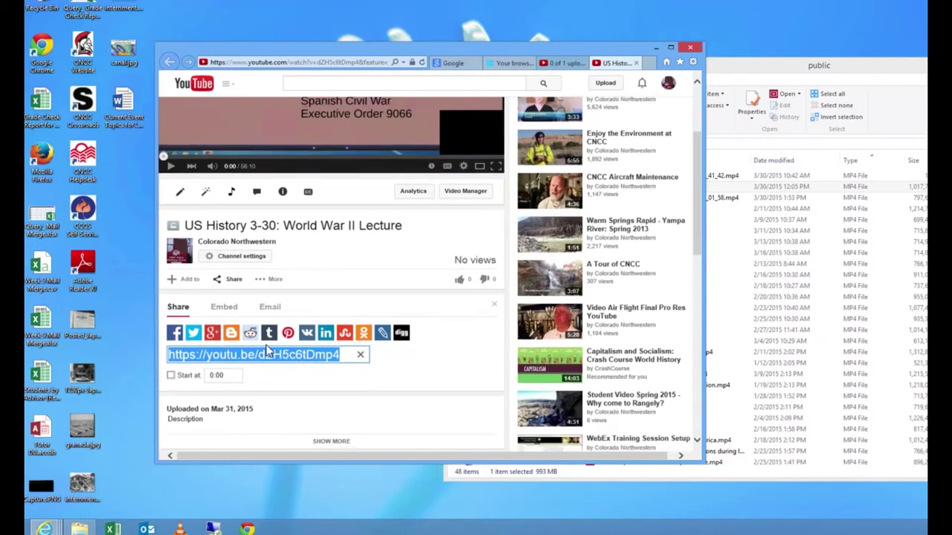
pyautogui.click(225, 308)
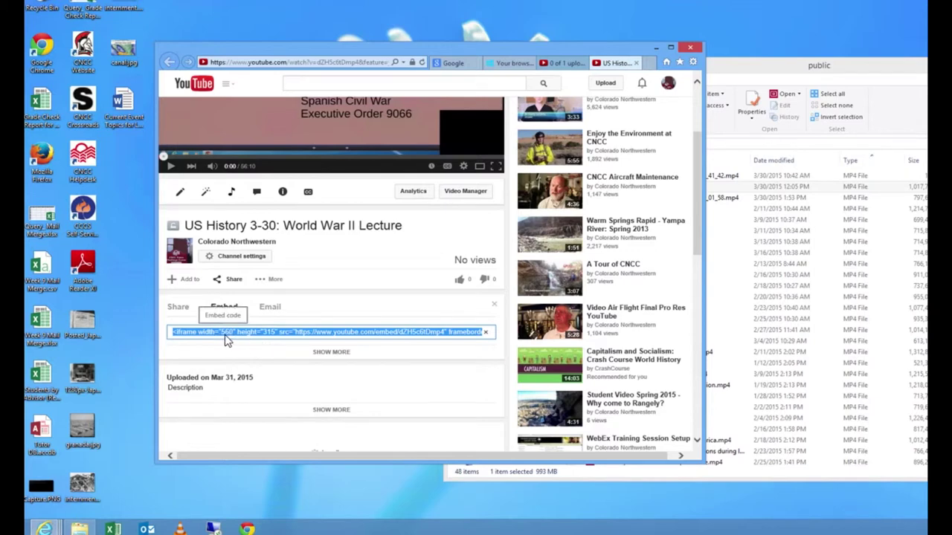
pyautogui.press('super+c')
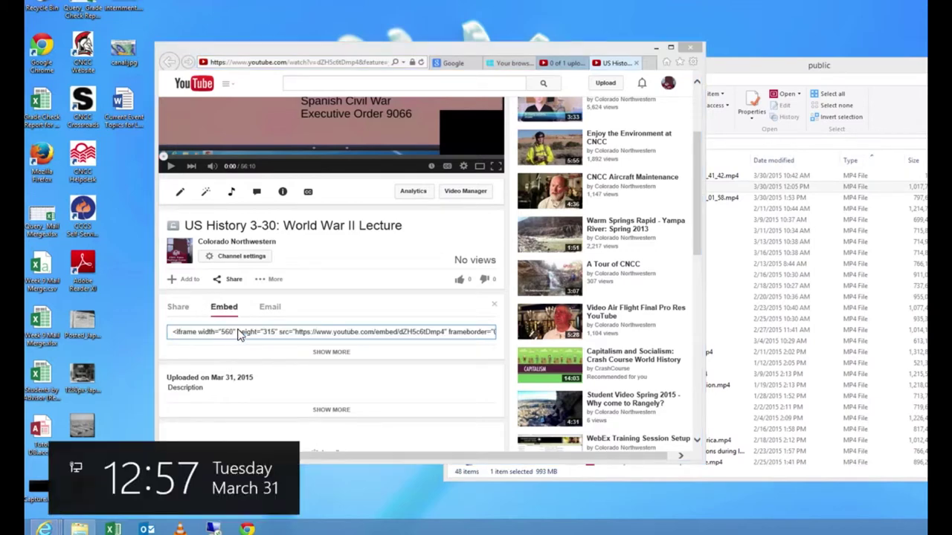
pyautogui.click(238, 335)
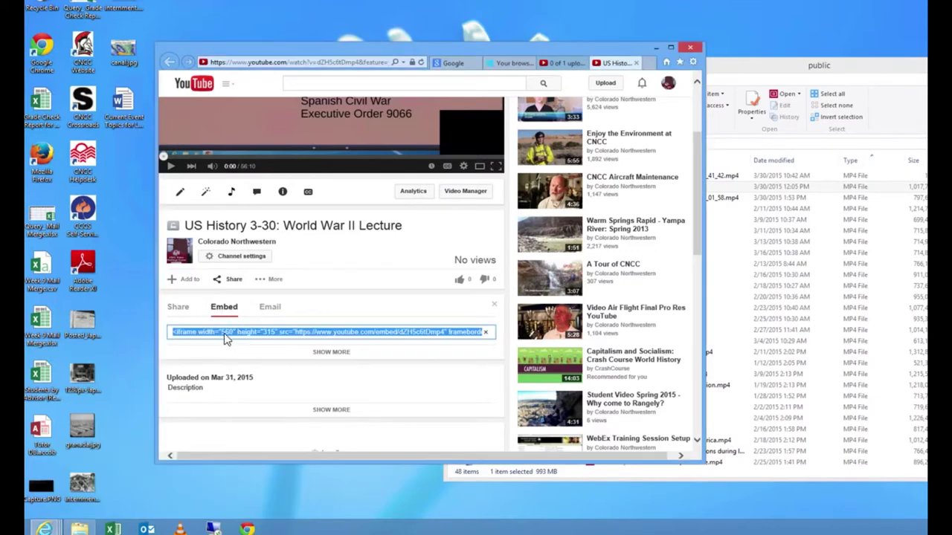
pyautogui.rightClick(219, 339)
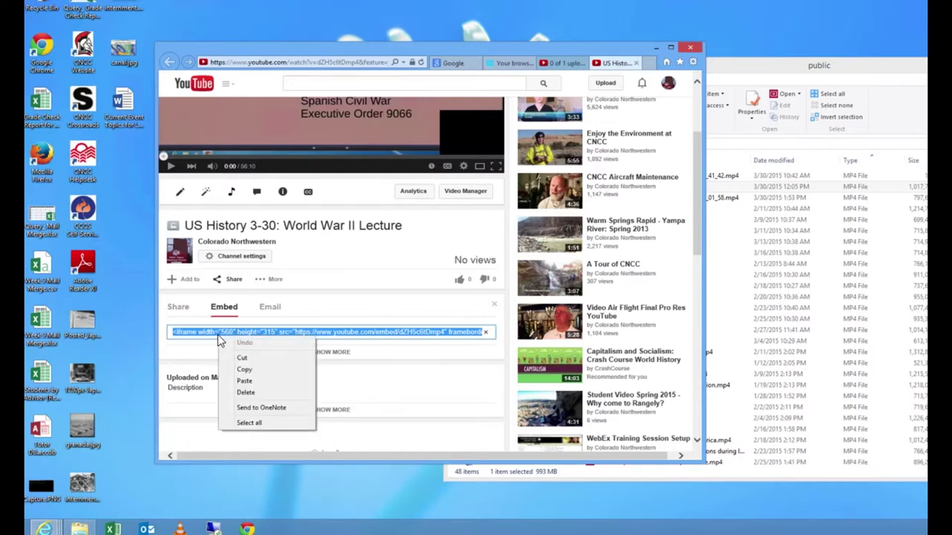
pyautogui.click(248, 370)
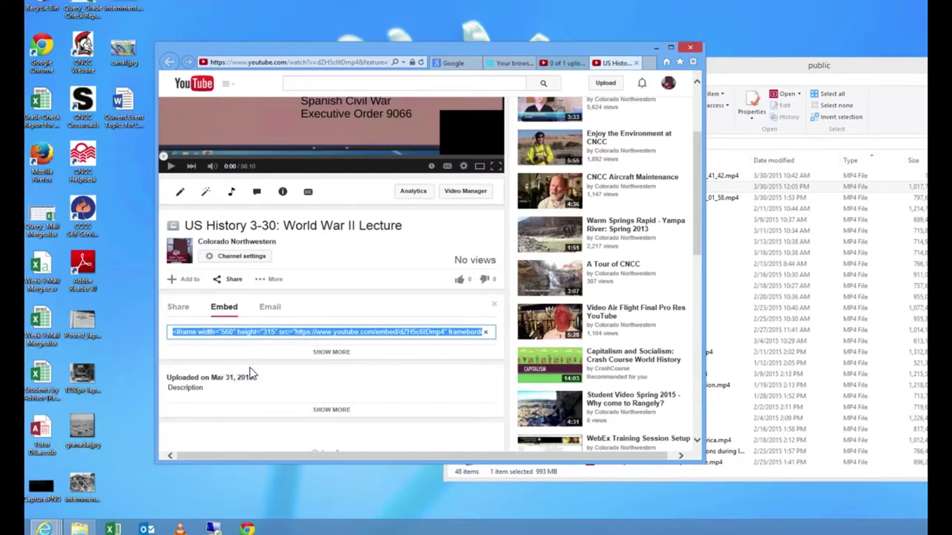
# Step: Go to the college's Desire2Learn site at cncc.desire2learn.com in the Google tab
pyautogui.click(452, 65)
pyautogui.click(325, 63)
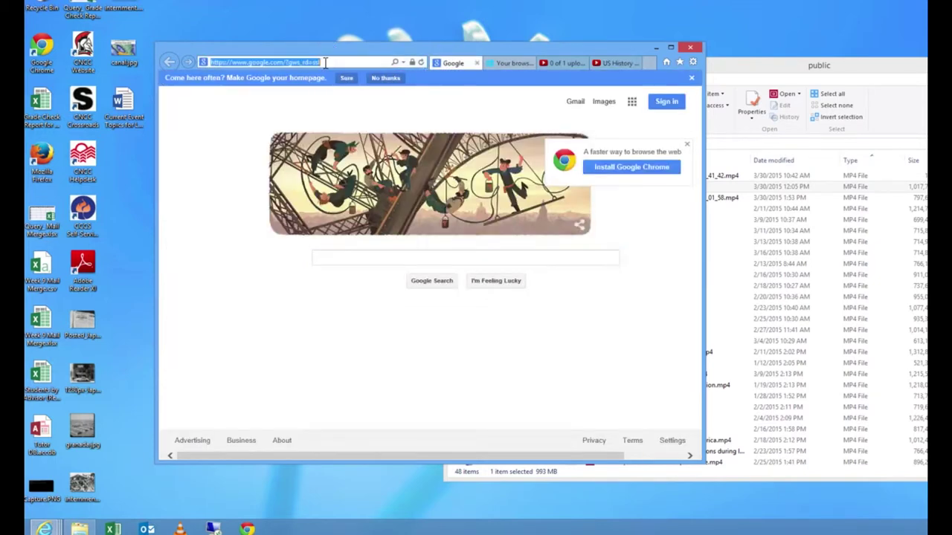
pyautogui.write('cncc.desire2learn.com/')
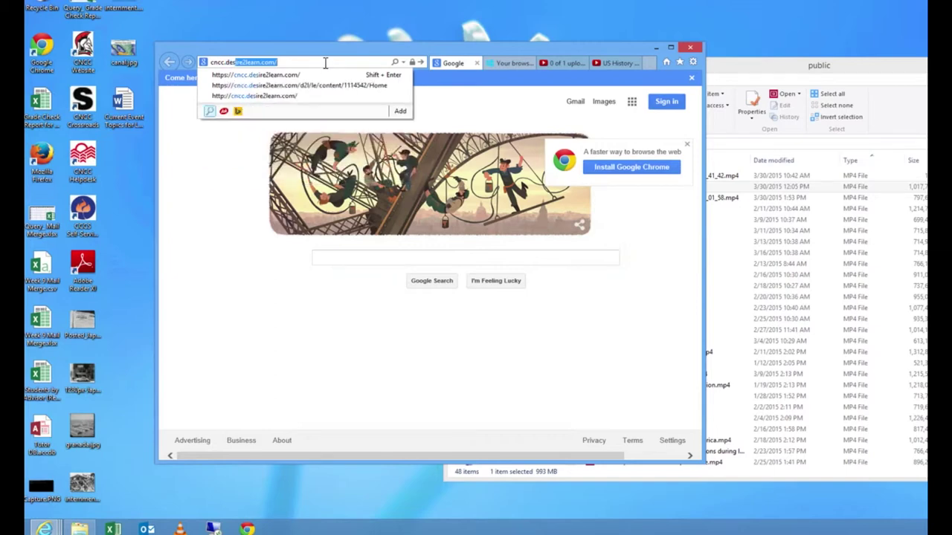
pyautogui.press('Return')
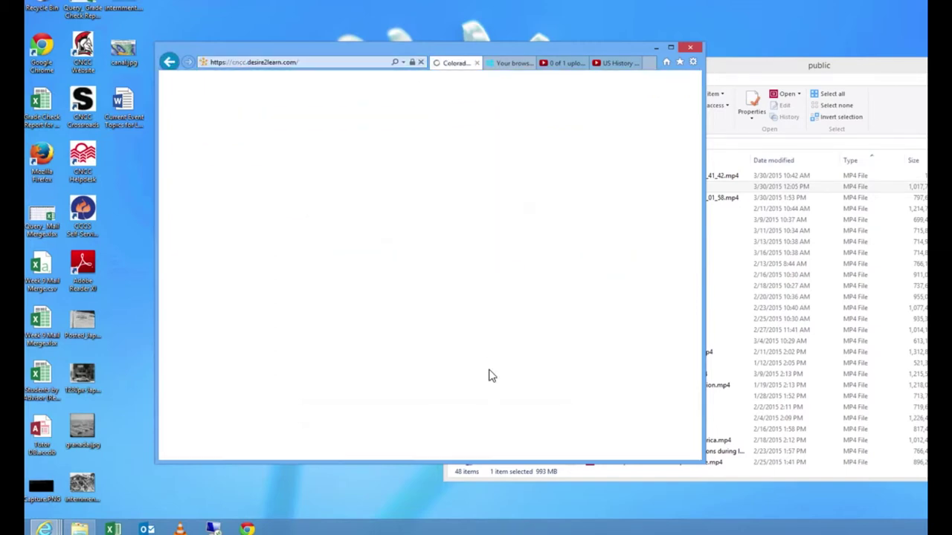
# Step: Log in to Desire2Learn with the student username and account password
pyautogui.write('s01982108')
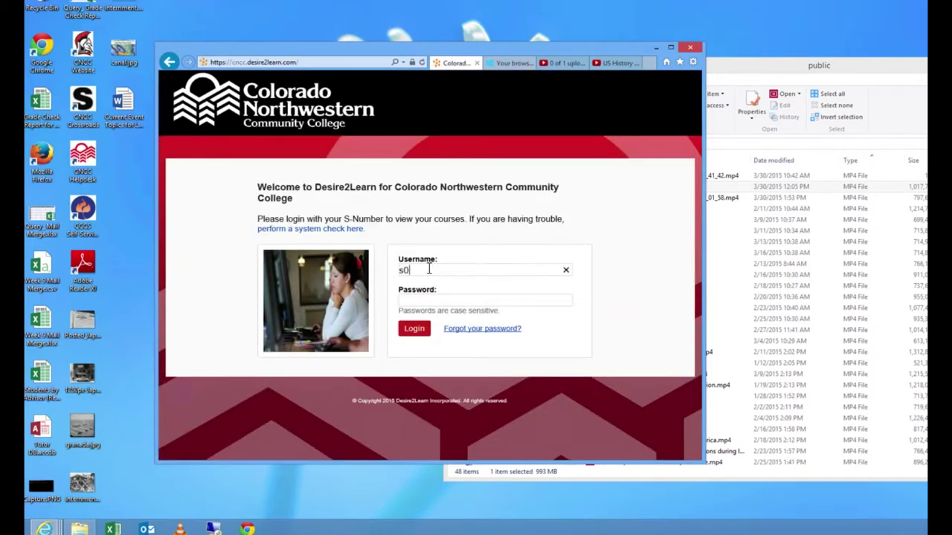
pyautogui.press('Tab')
pyautogui.write('**********')
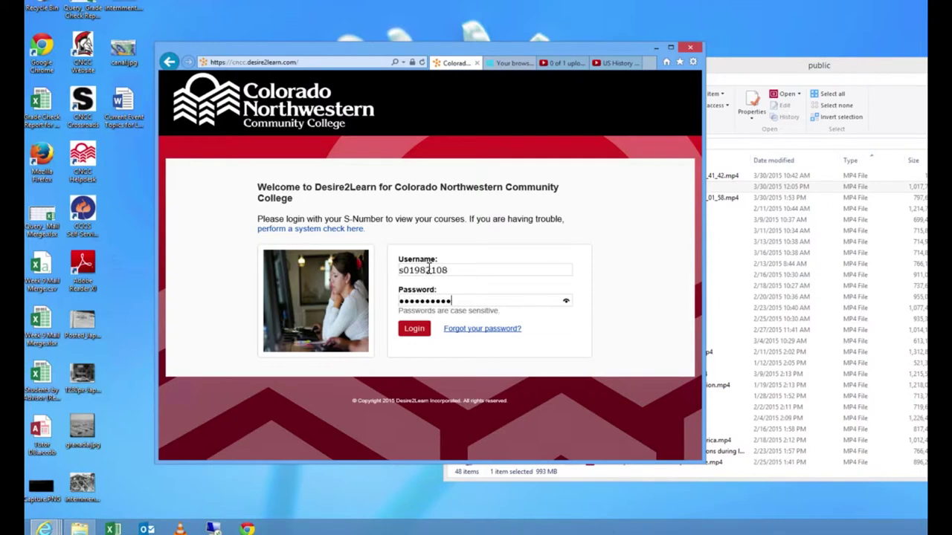
pyautogui.write('*')
pyautogui.press('Return')
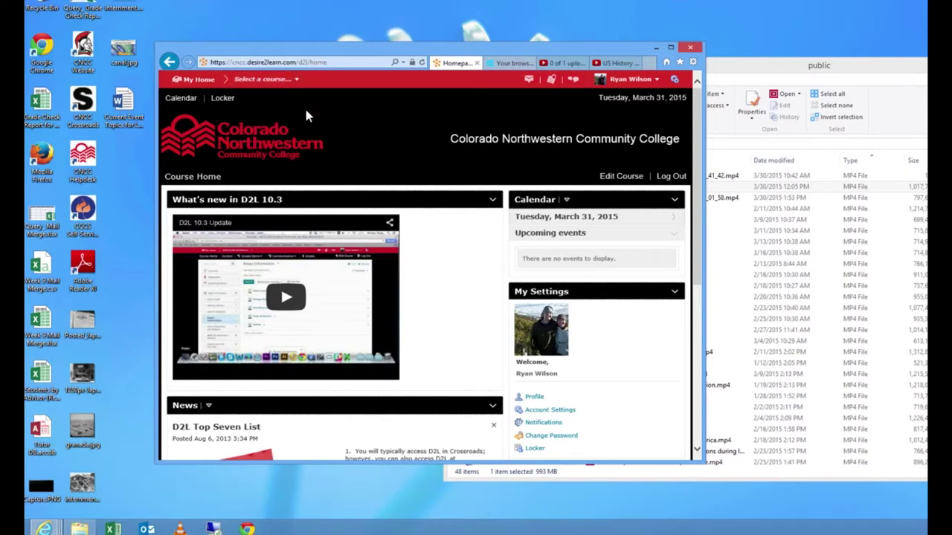
# Step: Go to HIS122104 US History Content, open US and World War > Lectures, and show New options
pyautogui.click(296, 79)
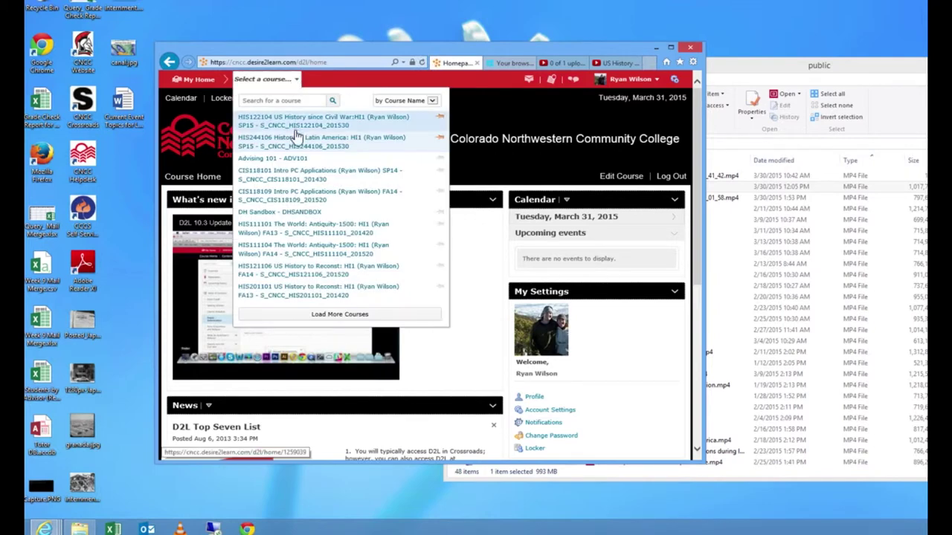
pyautogui.click(297, 130)
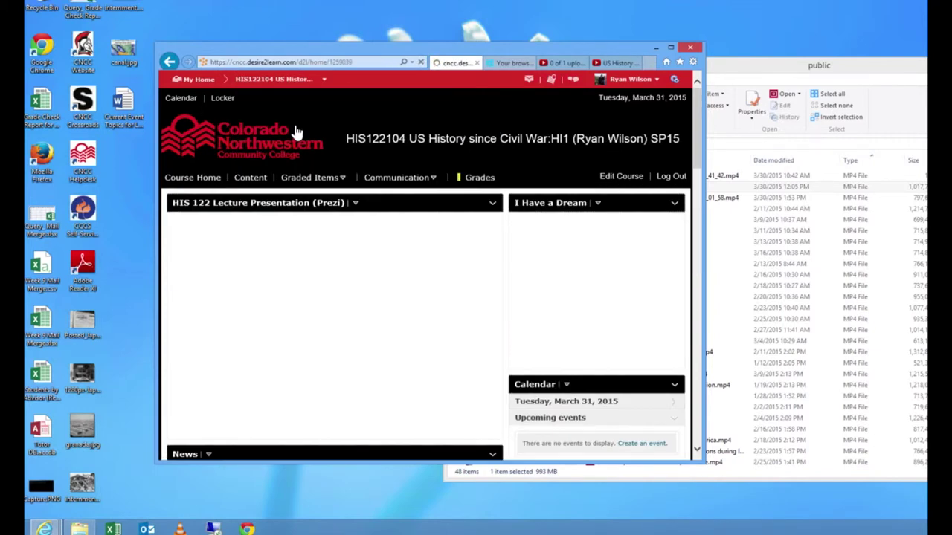
pyautogui.click(252, 179)
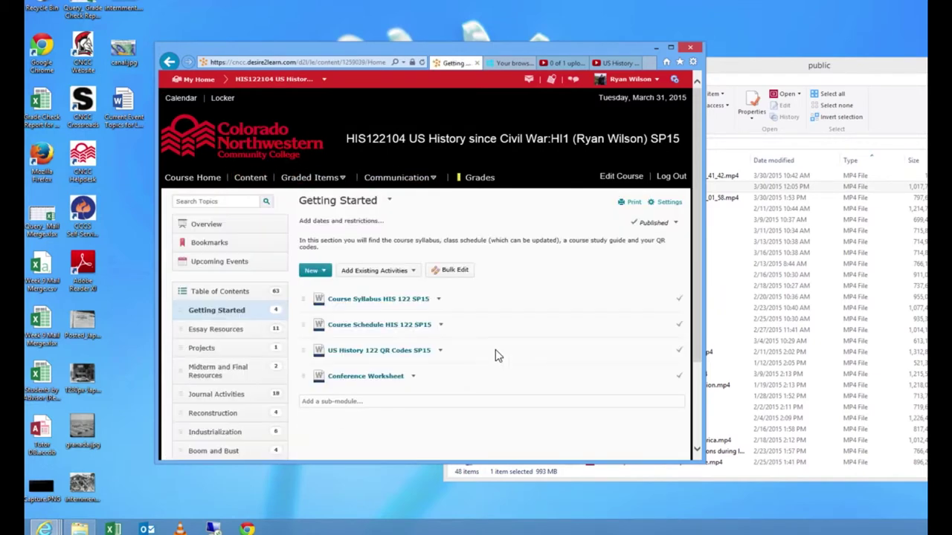
pyautogui.scroll(-3, 495, 350)
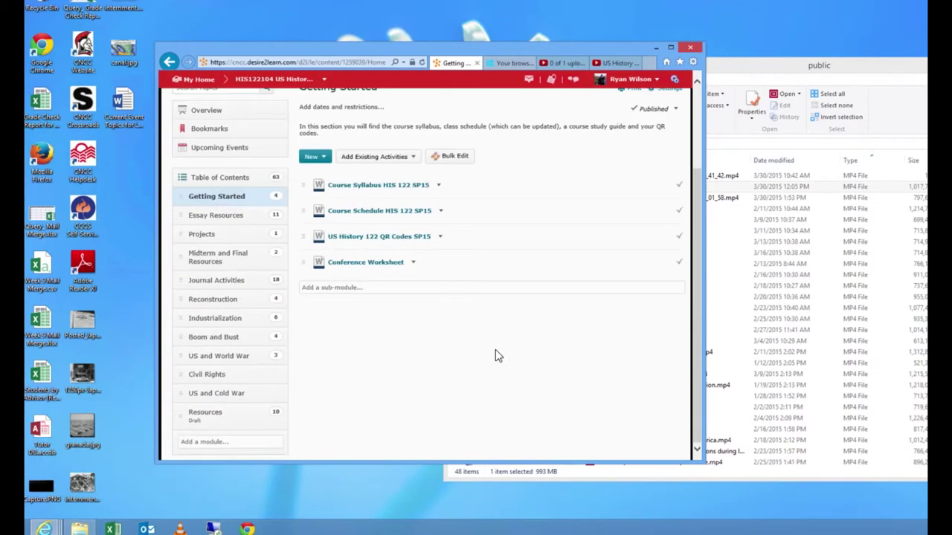
pyautogui.click(221, 358)
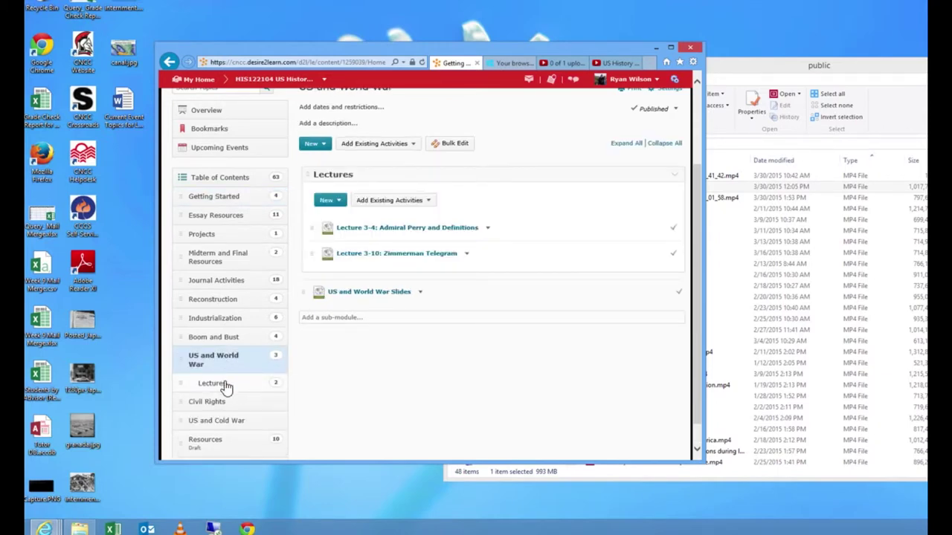
pyautogui.click(225, 384)
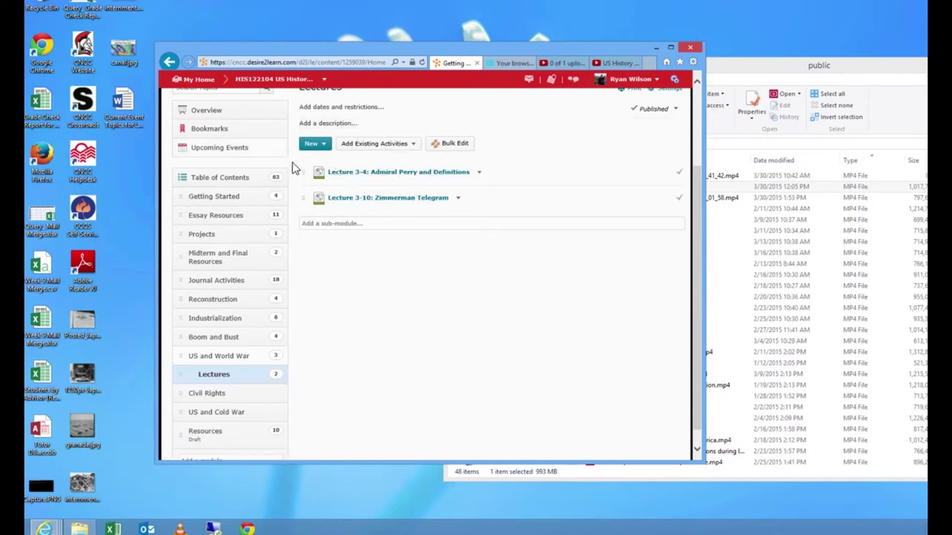
pyautogui.click(320, 145)
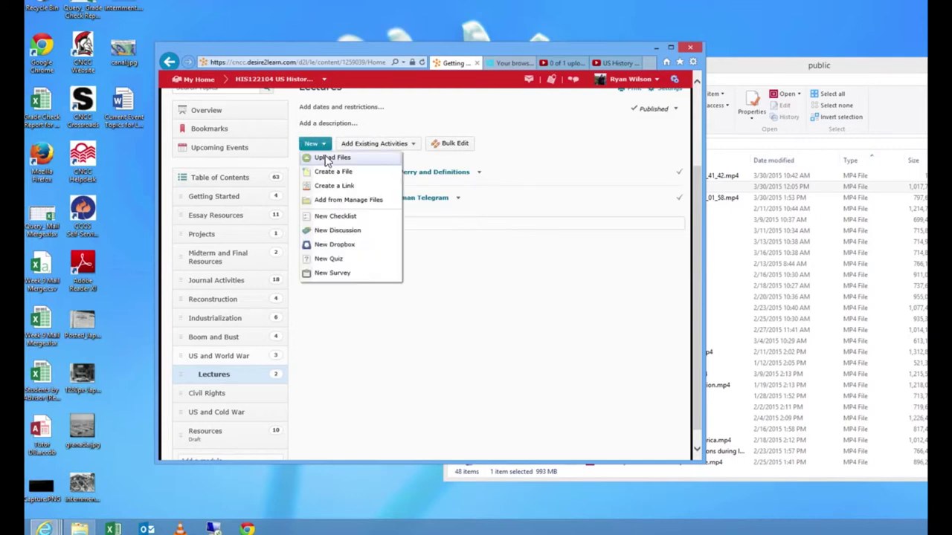
# Step: Start a new file in Lectures with Create a File and open its HTML source editor
pyautogui.click(327, 172)
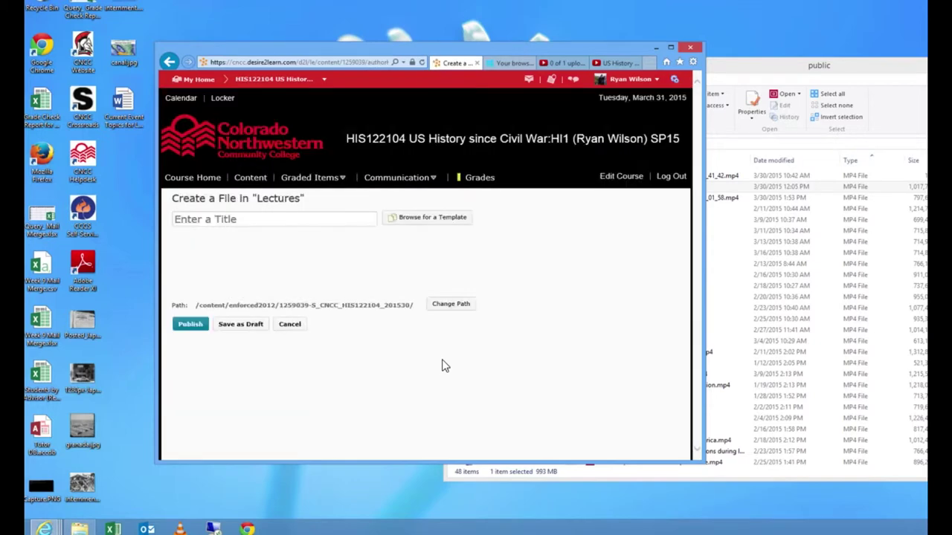
pyautogui.scroll(-2, 589, 370)
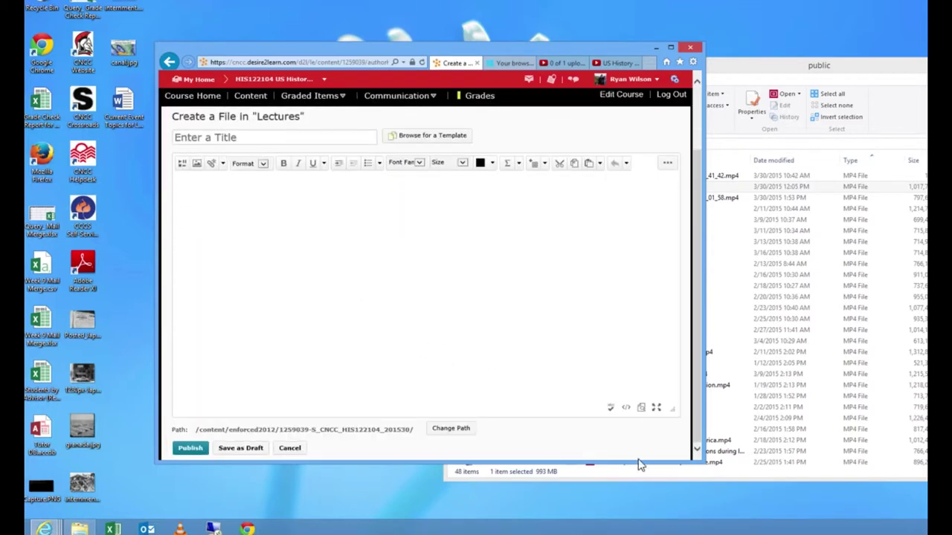
pyautogui.click(626, 410)
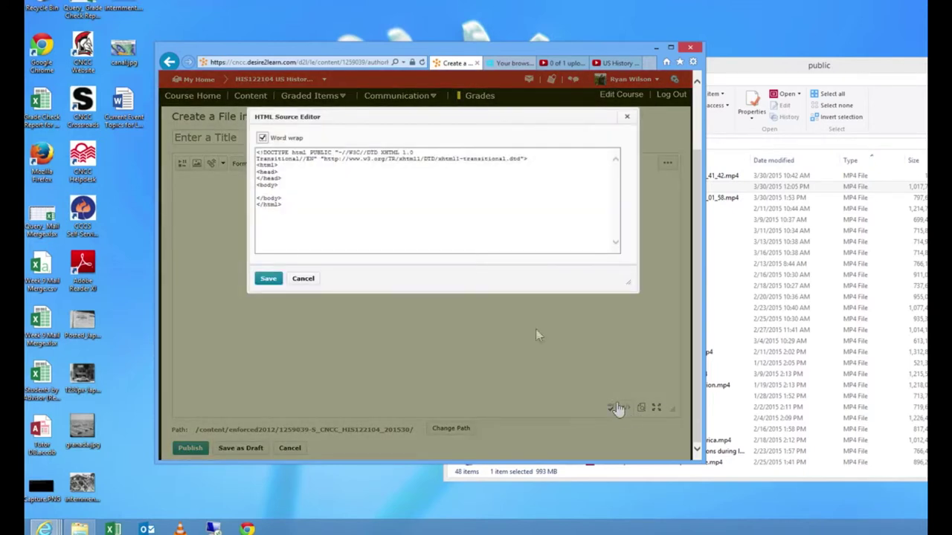
# Step: Paste the YouTube iframe code into the empty page body and save the source
pyautogui.click(296, 194)
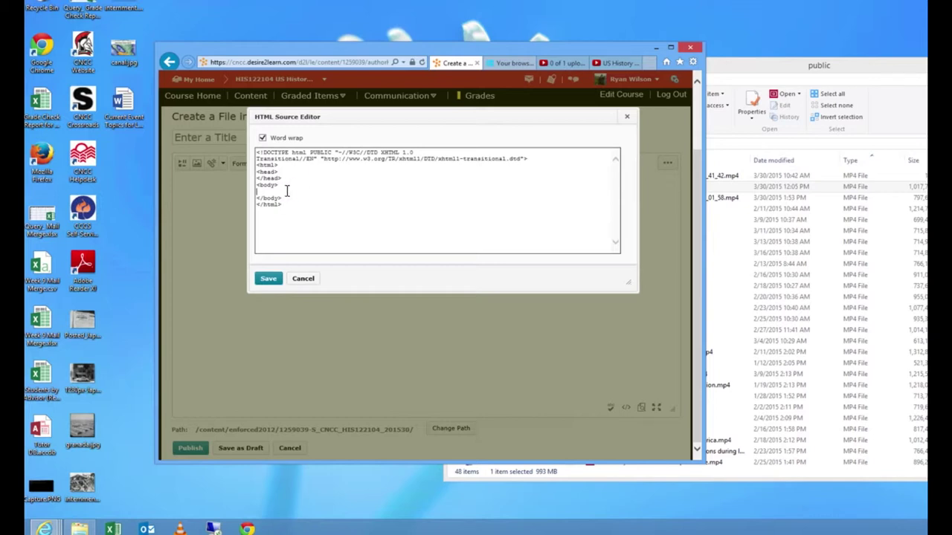
pyautogui.rightClick(286, 192)
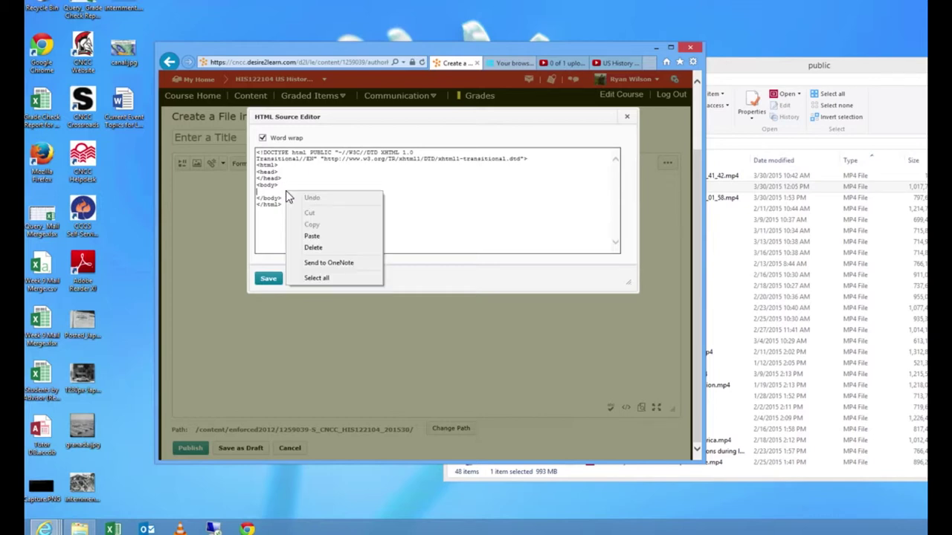
pyautogui.click(312, 237)
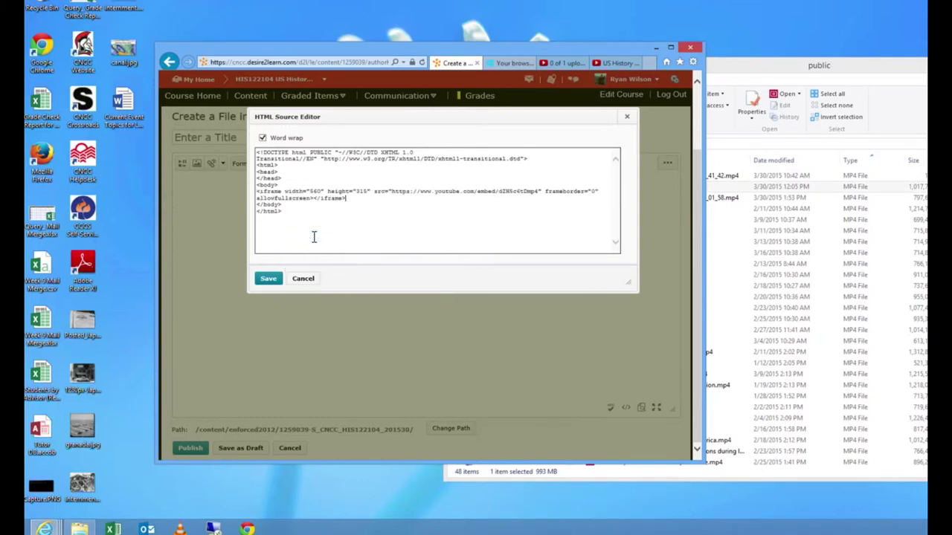
pyautogui.click(269, 280)
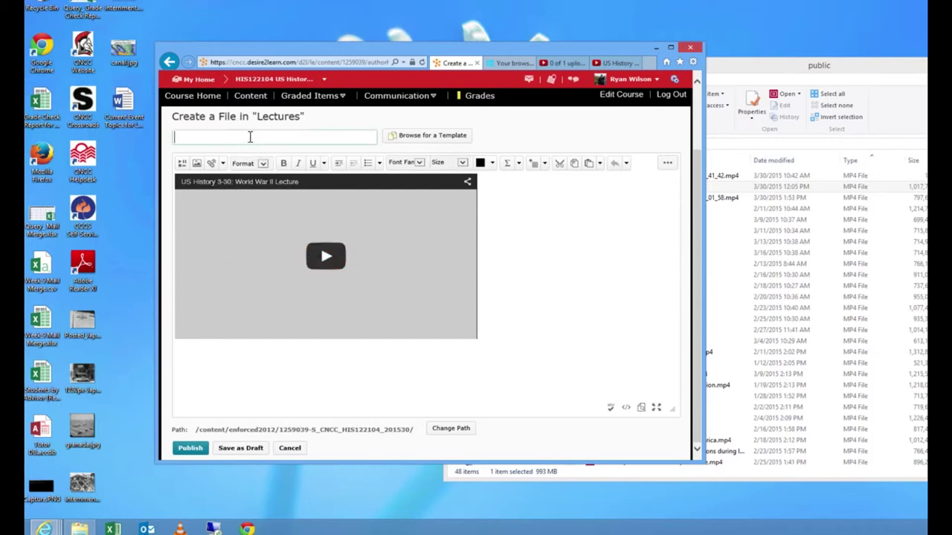
# Step: Title the page 'Lecture 3-30: World War II' and publish it
pyautogui.write('Lecture 3-30')
pyautogui.press('BackSpace')
pyautogui.write('-30: World W')
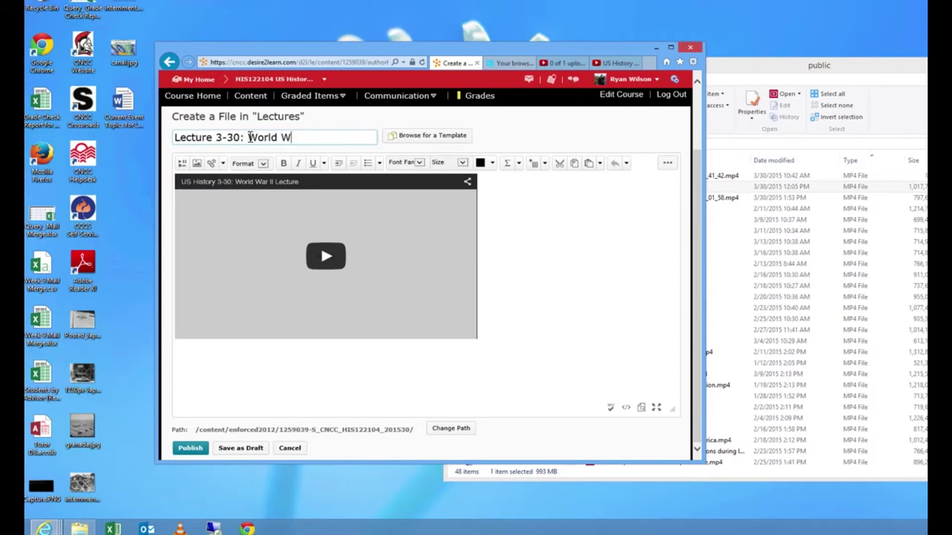
pyautogui.write('ar II')
pyautogui.click(191, 449)
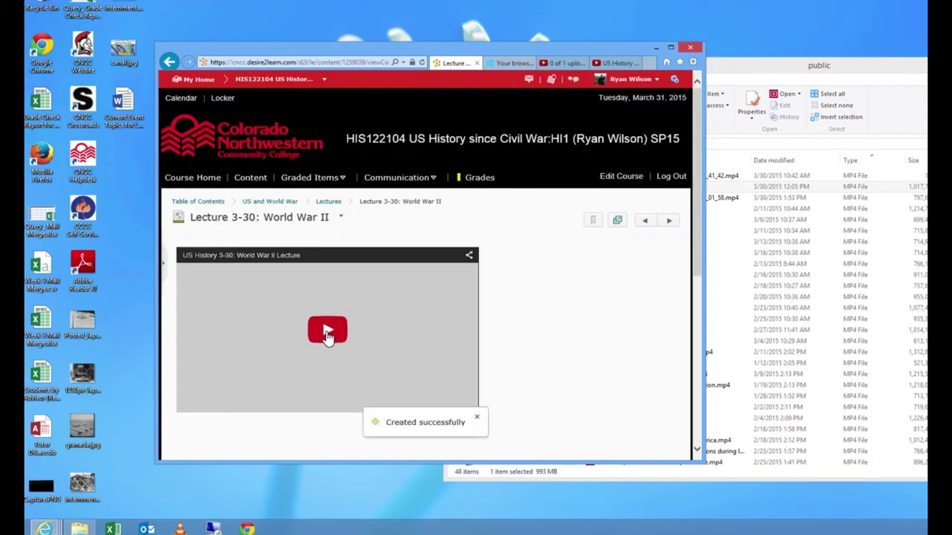
# Step: Test-play and pause the embedded lecture video, then return to the Course Home page
pyautogui.click(327, 333)
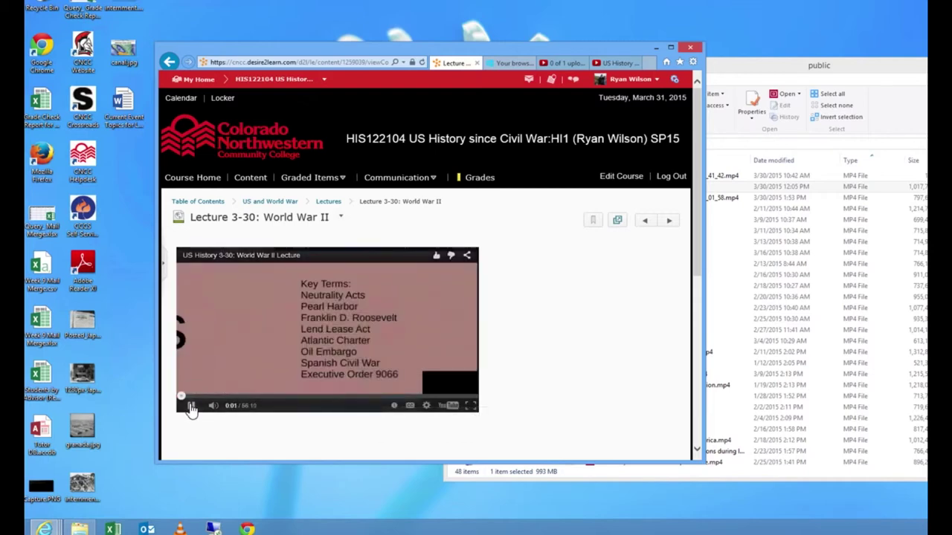
pyautogui.click(191, 407)
pyautogui.scroll(-1, 548, 392)
pyautogui.scroll(-1, 548, 392)
pyautogui.scroll(2, 548, 392)
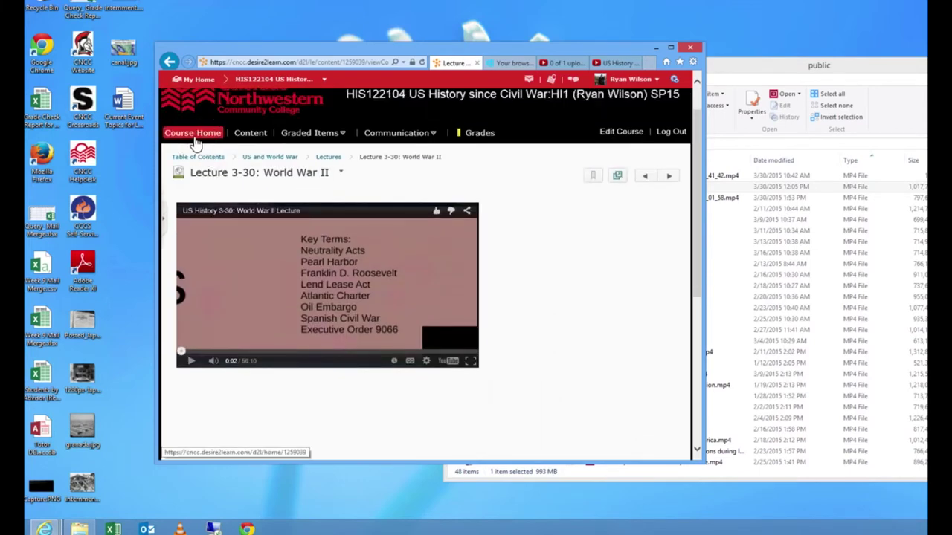
pyautogui.click(195, 140)
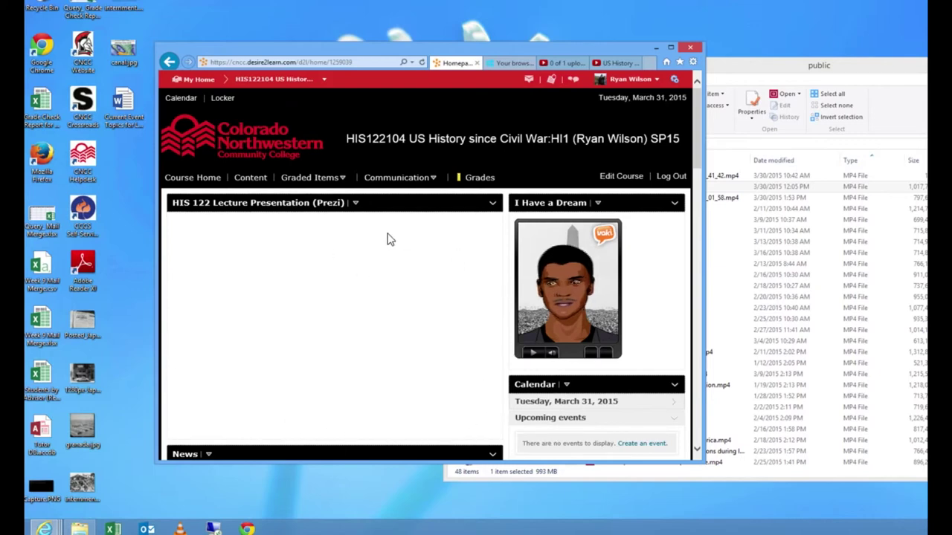
# Step: Open 'Lecture 3-30: World War II' from the Lectures list in Content to check its video
pyautogui.click(253, 179)
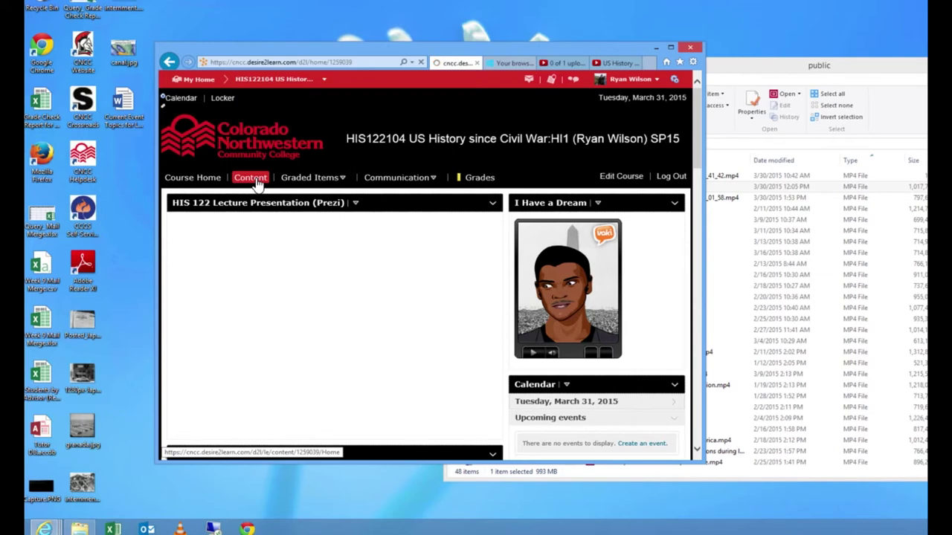
pyautogui.scroll(-2, 272, 379)
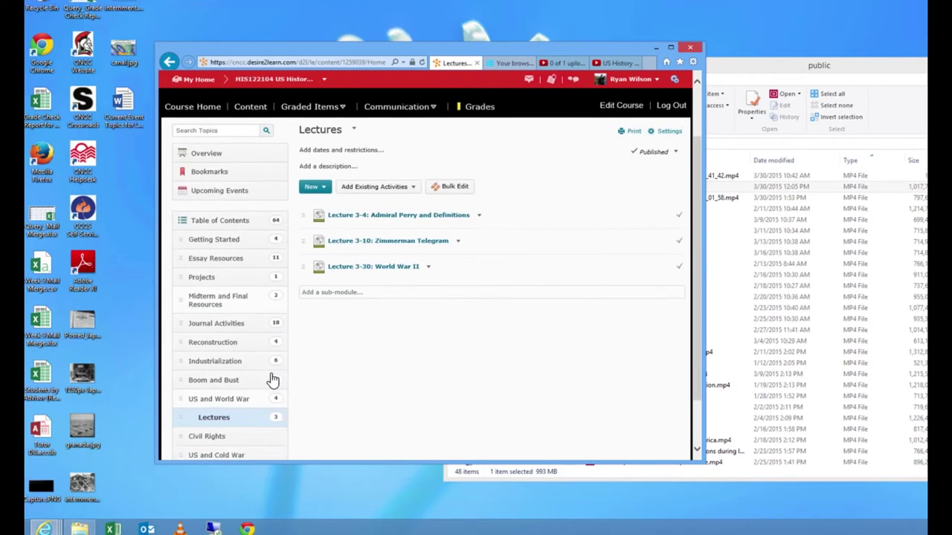
pyautogui.scroll(-1, 272, 380)
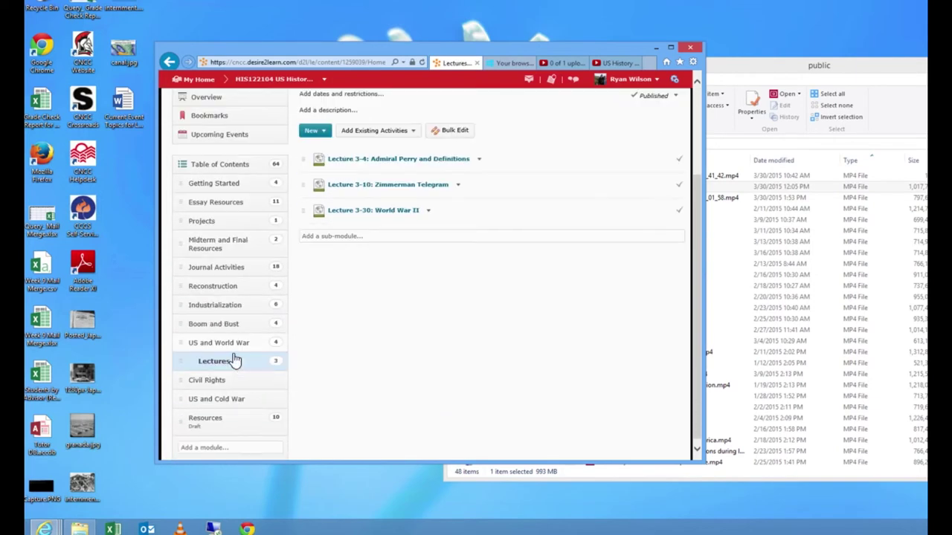
pyautogui.click(404, 213)
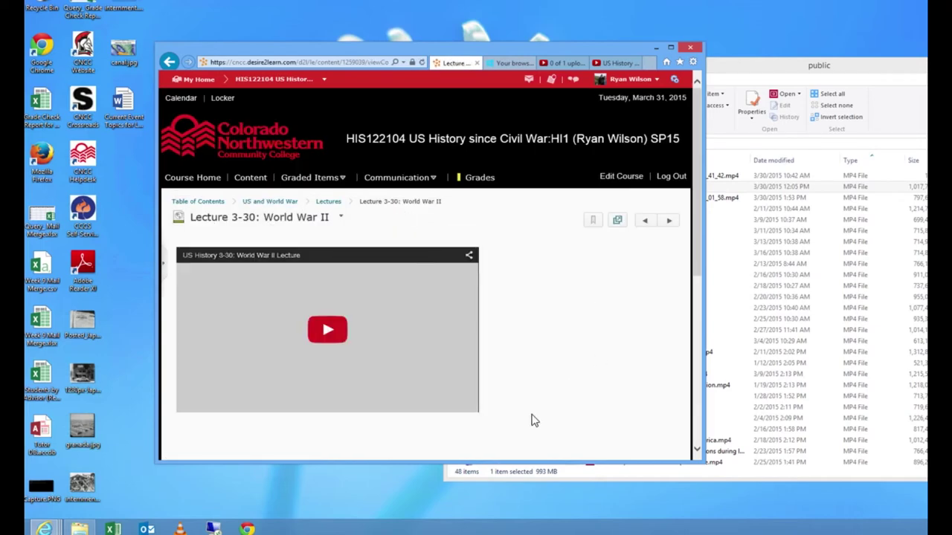
pyautogui.scroll(-1, 521, 425)
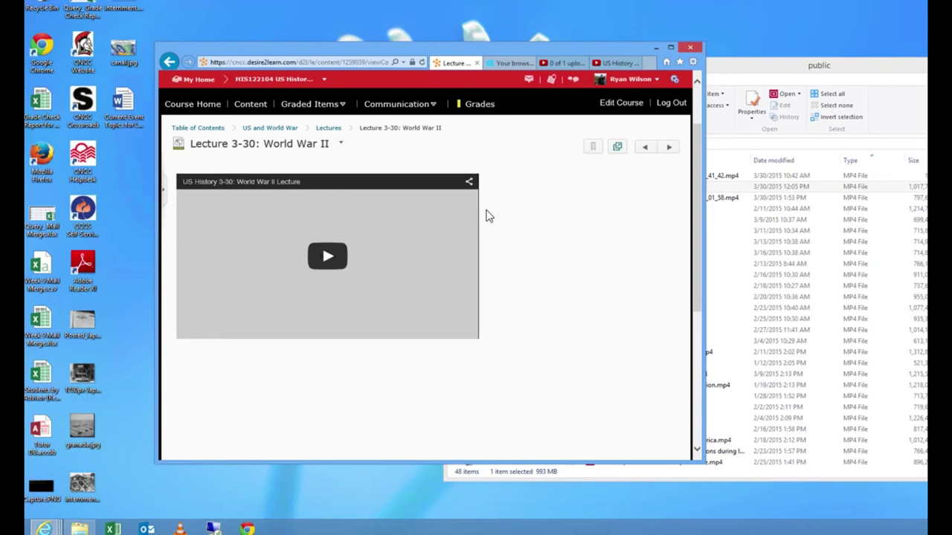
pyautogui.scroll(1, 646, 261)
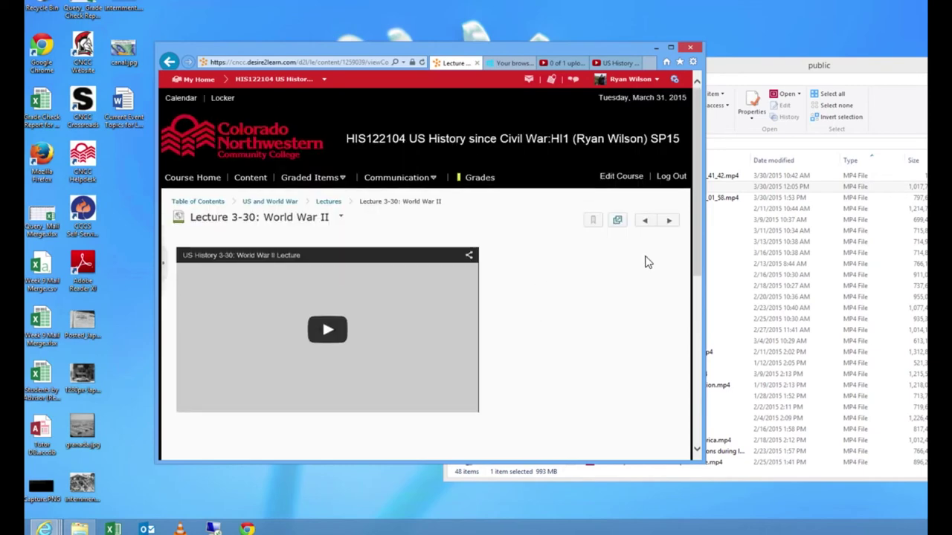